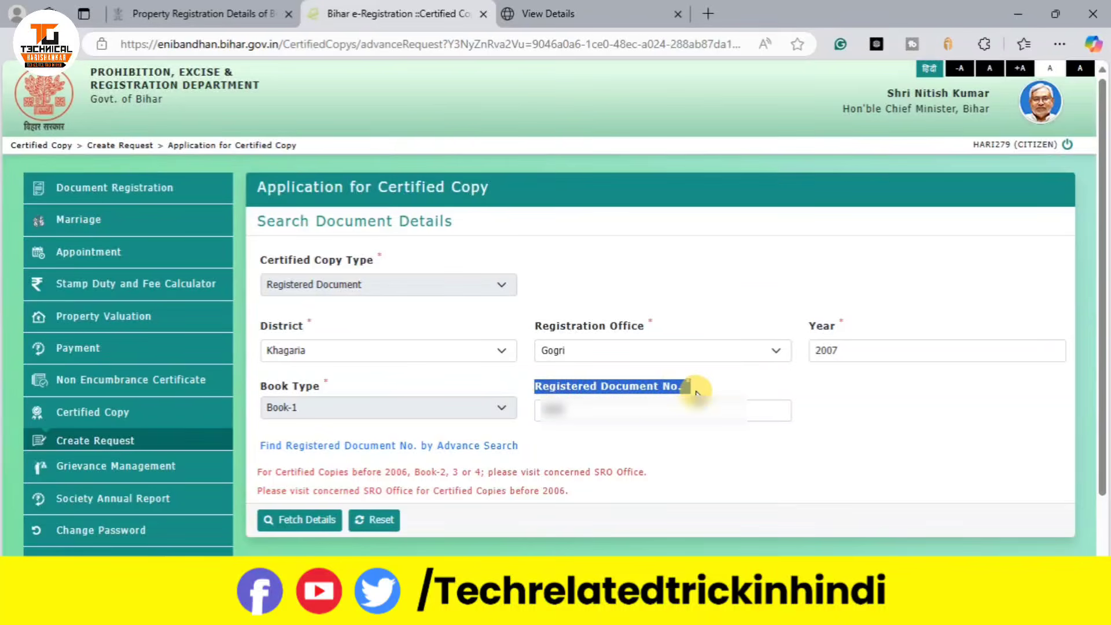
Step: Fetch the registered deed's details and bring the Document and Applicant Details sections into view
left_click(602, 463)
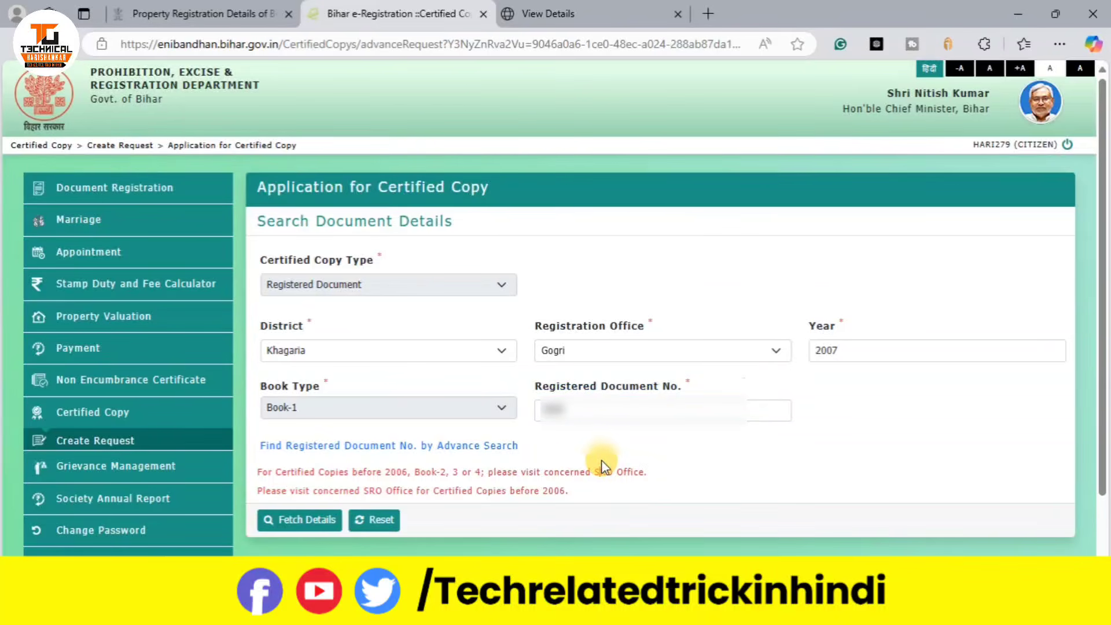
left_click(300, 520)
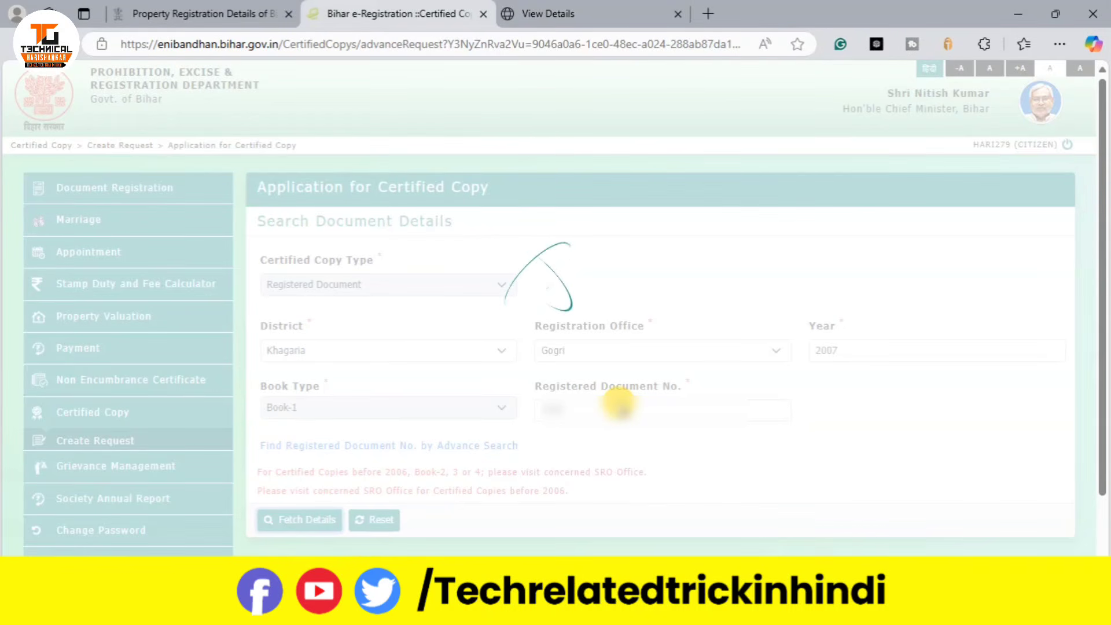
scroll(619, 404, "down", 7)
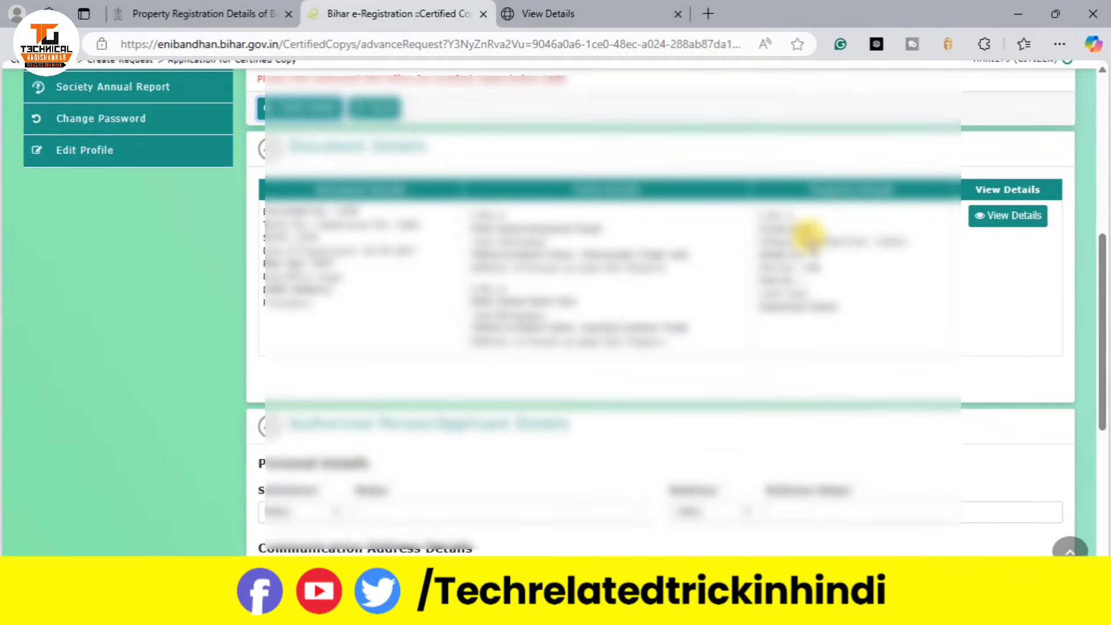
left_click(1036, 216)
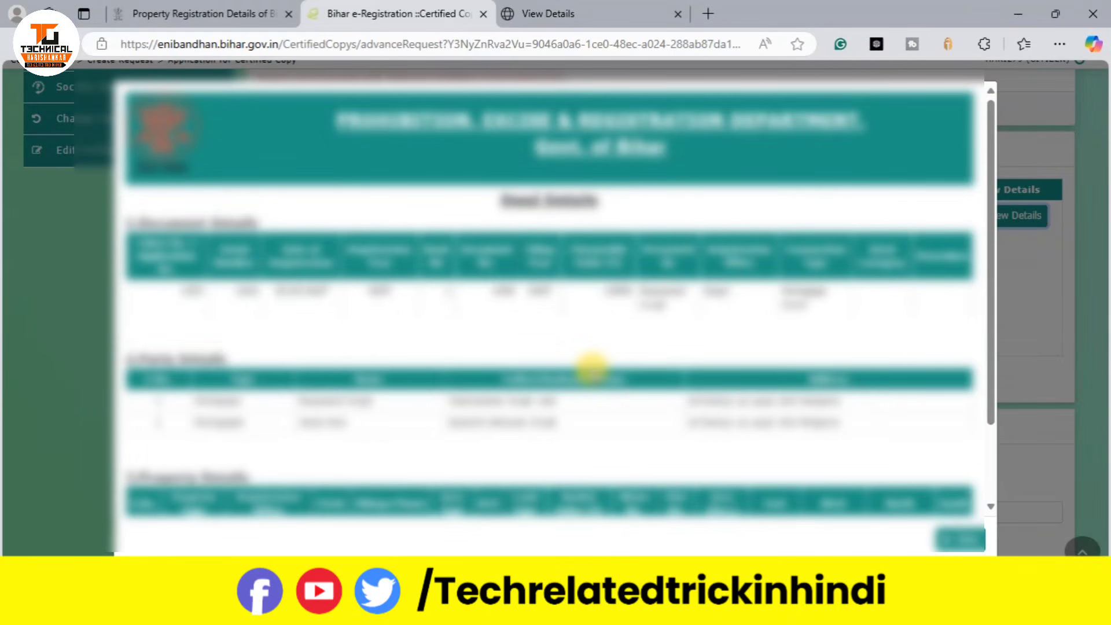
scroll(591, 366, "down", 3)
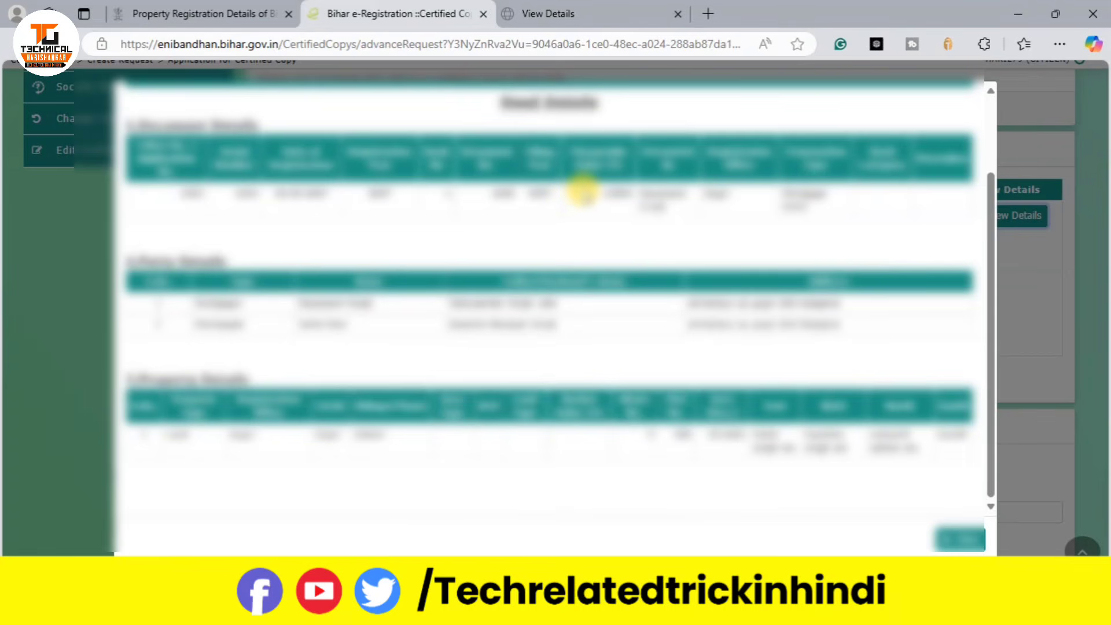
left_click_drag(615, 202, 643, 206)
left_click(683, 221)
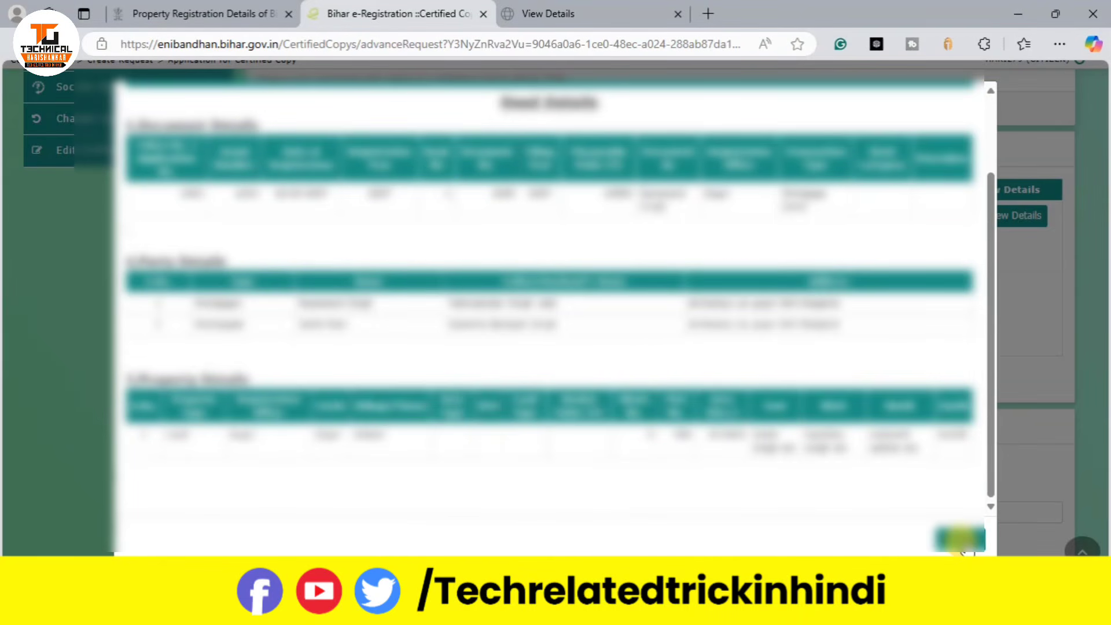
left_click(961, 539)
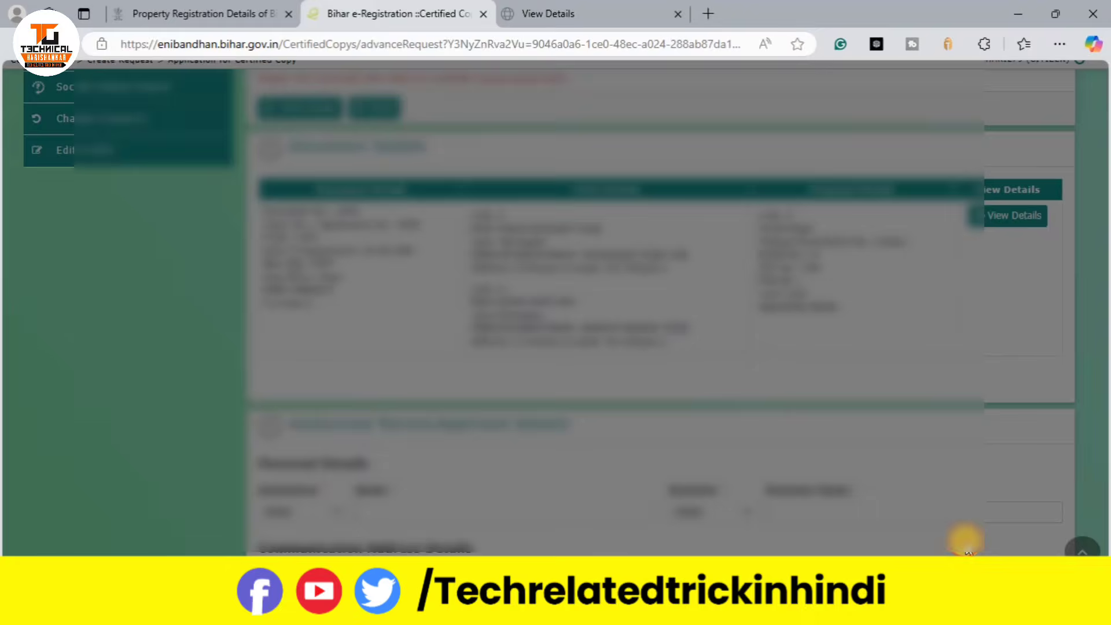
Step: Set salutation Shri, autofill the applicant's name, and choose relation D/O
scroll(894, 403, "down", 2)
scroll(894, 402, "down", 4)
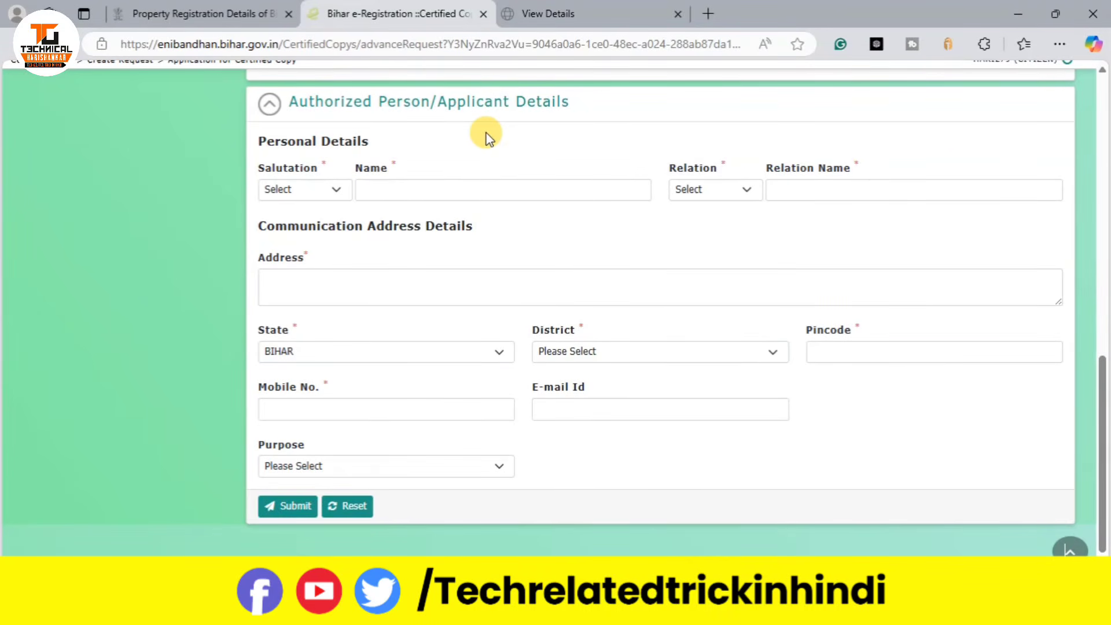
left_click(283, 189)
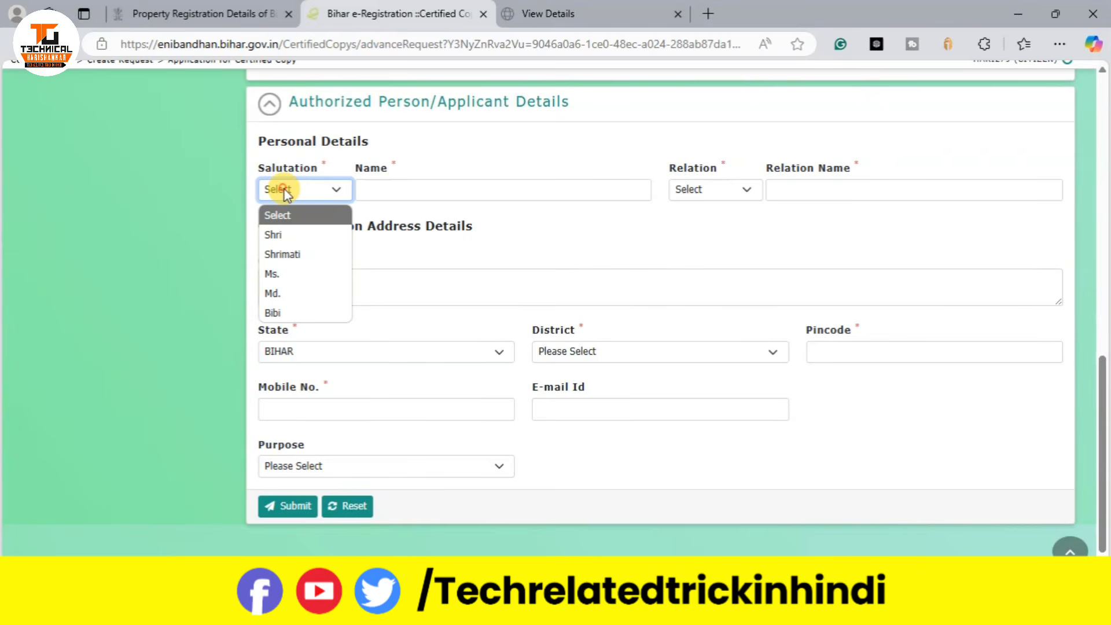
left_click(294, 275)
left_click(408, 191)
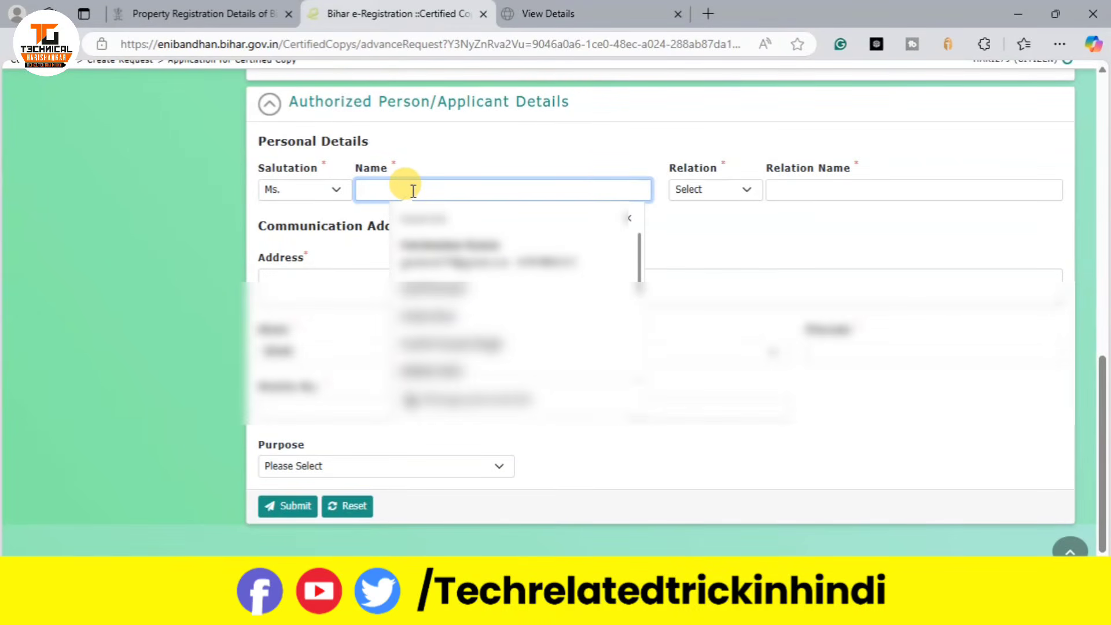
left_click(440, 262)
left_click(443, 268)
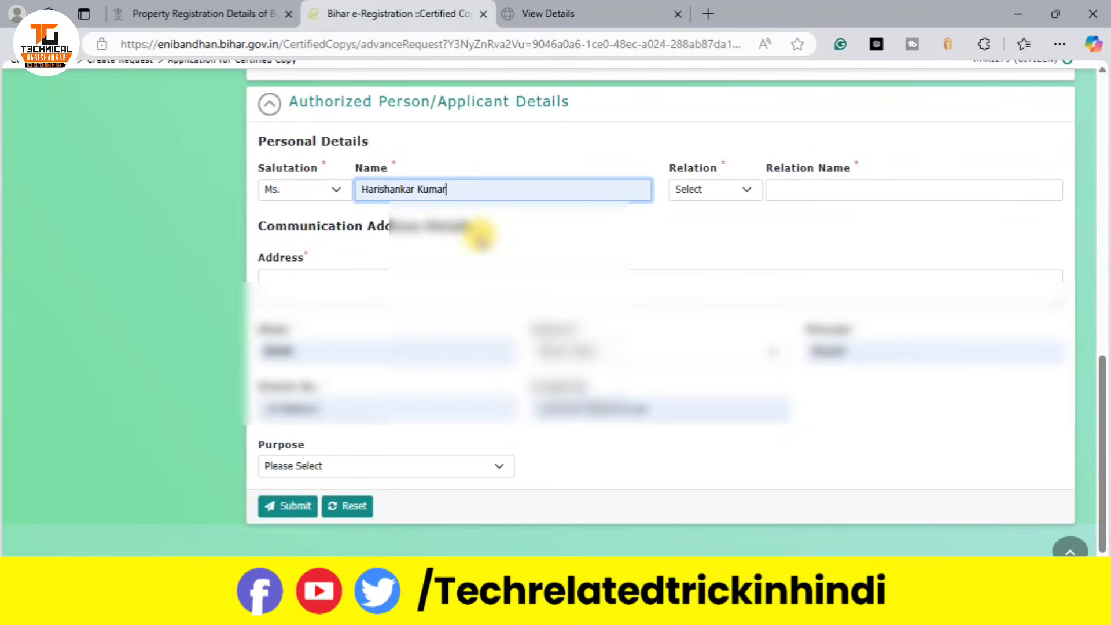
left_click(500, 241)
left_click(706, 194)
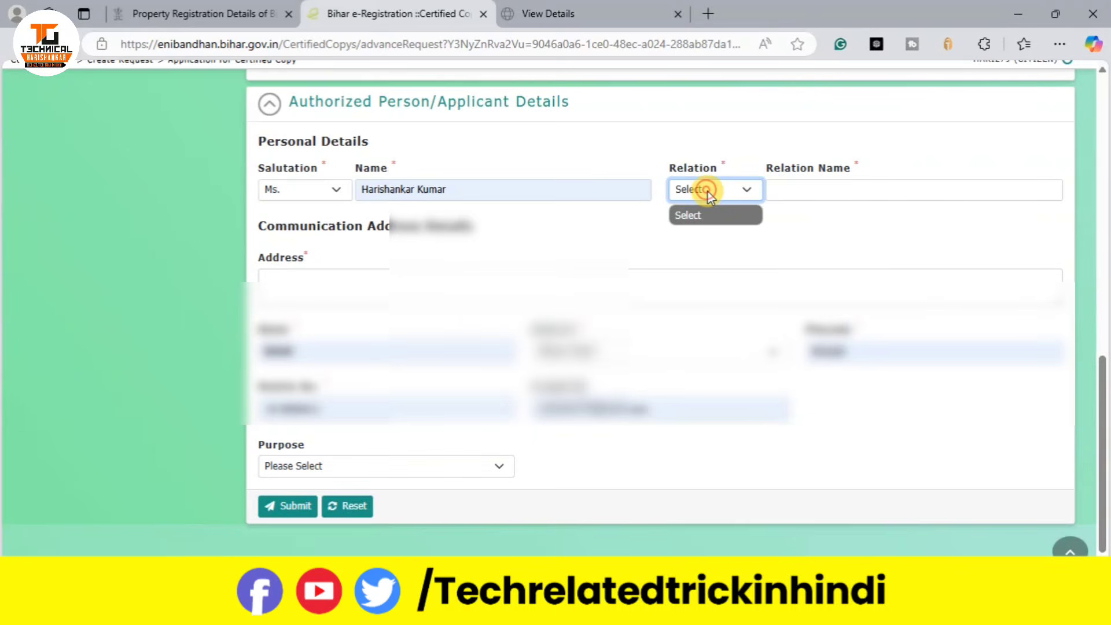
left_click(707, 190)
left_click(707, 190)
left_click(805, 185)
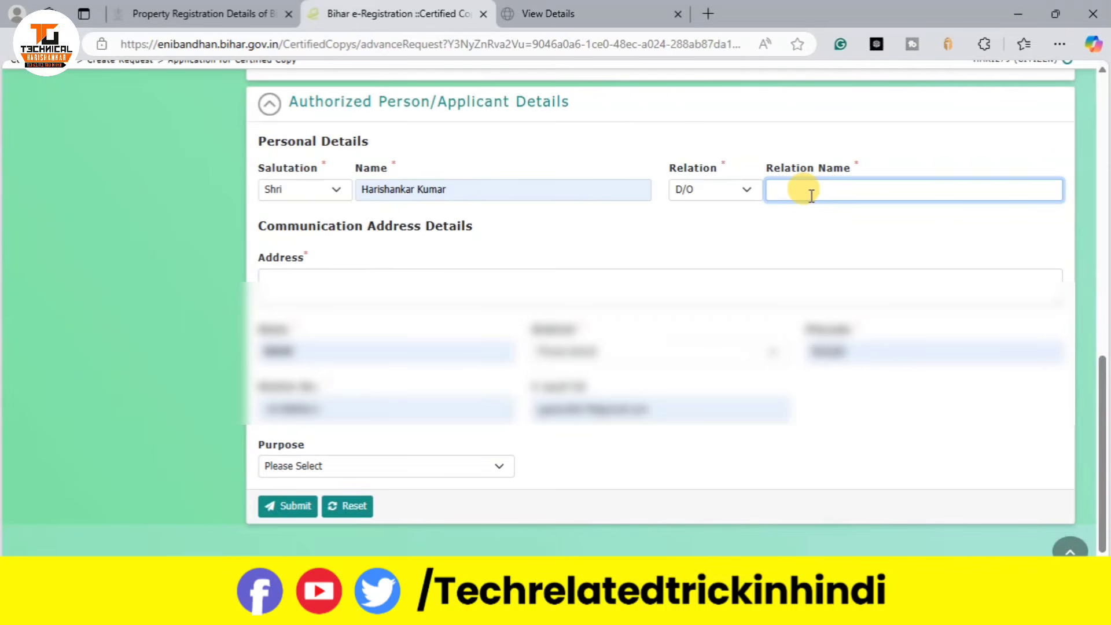
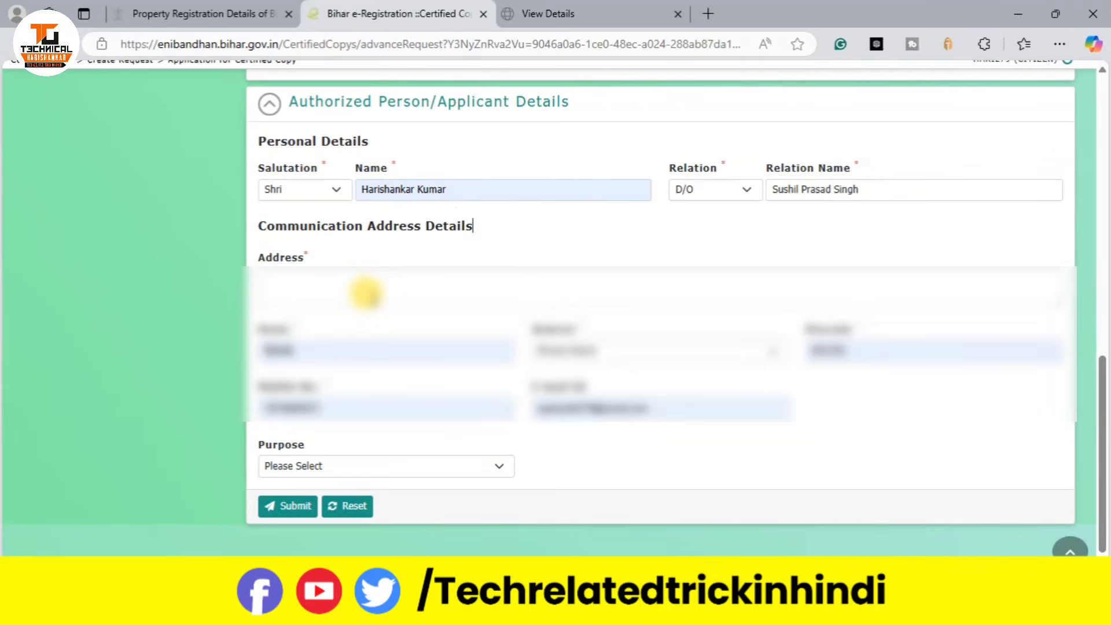
Step: Enter the relation's name and autofill the address and contact details
left_click(363, 291)
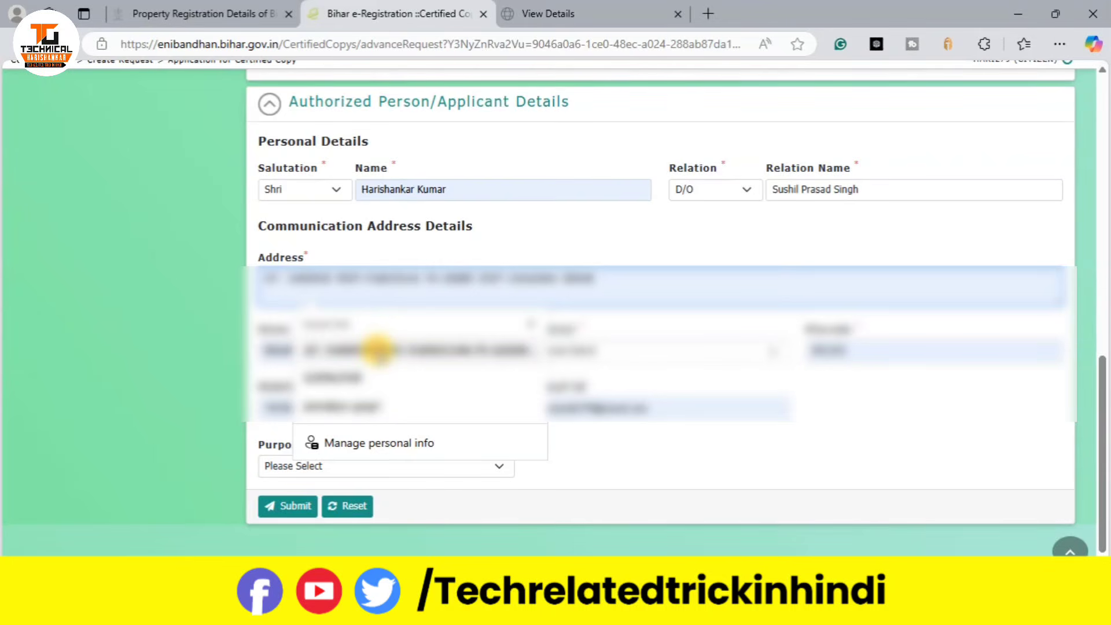
left_click(378, 349)
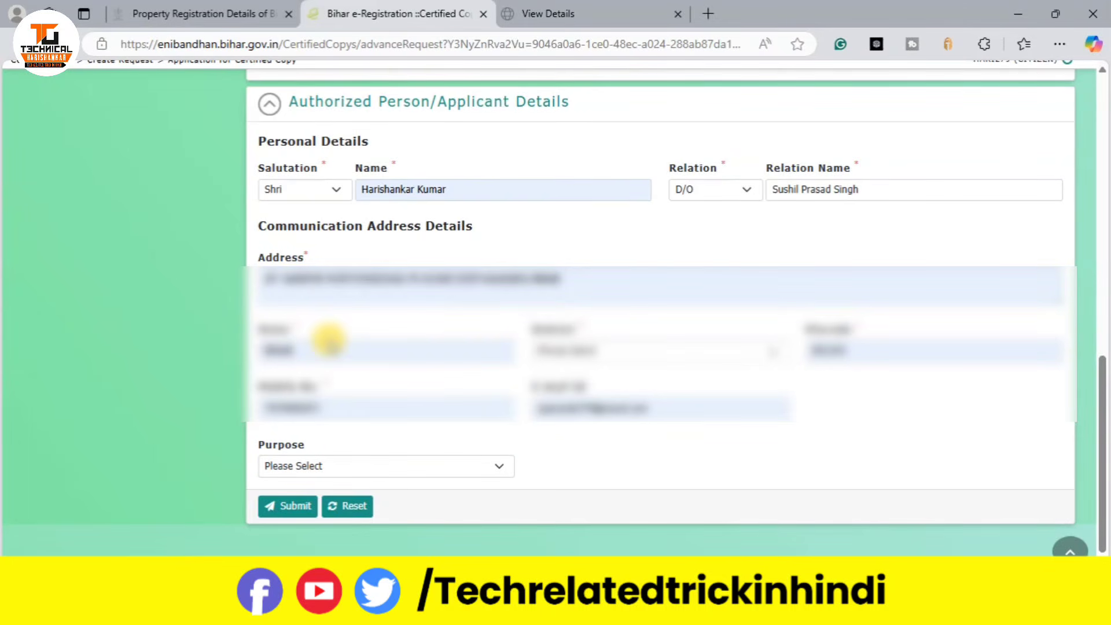
Step: Keep BIHAR as the state, choose the applicant's district, and confirm the pincode
left_click(315, 351)
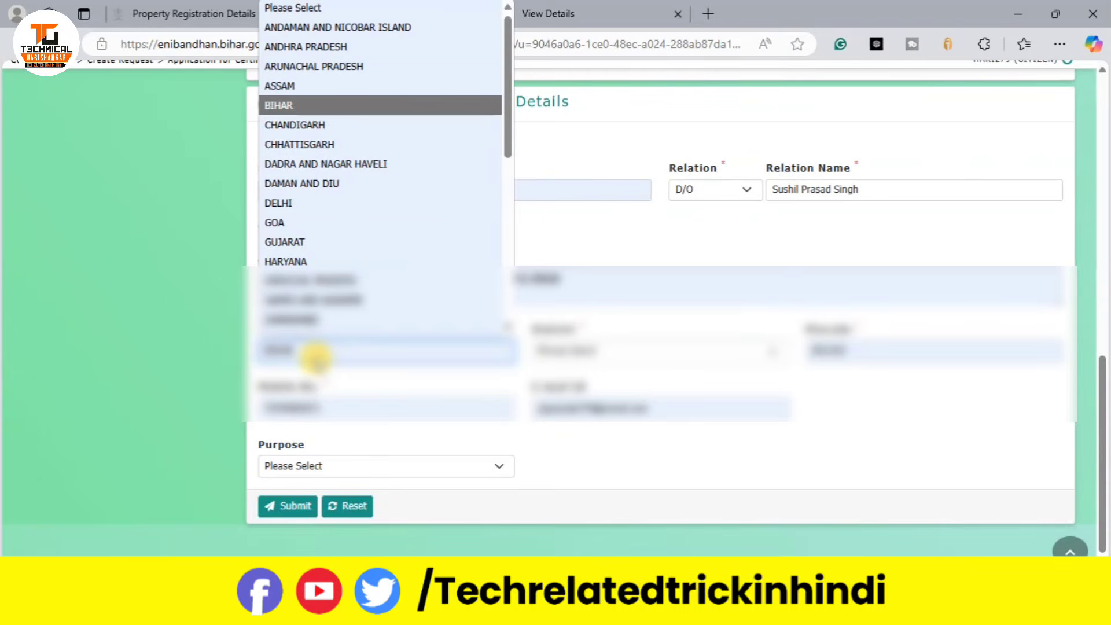
left_click(313, 93)
left_click(626, 352)
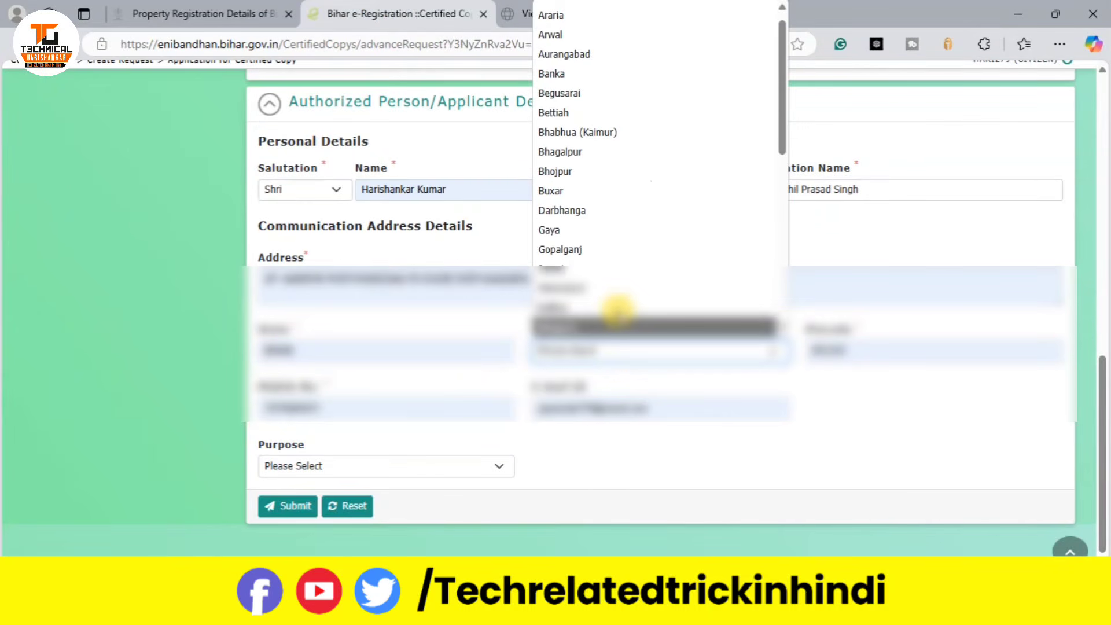
scroll(607, 306, "down", 2)
left_click(608, 299)
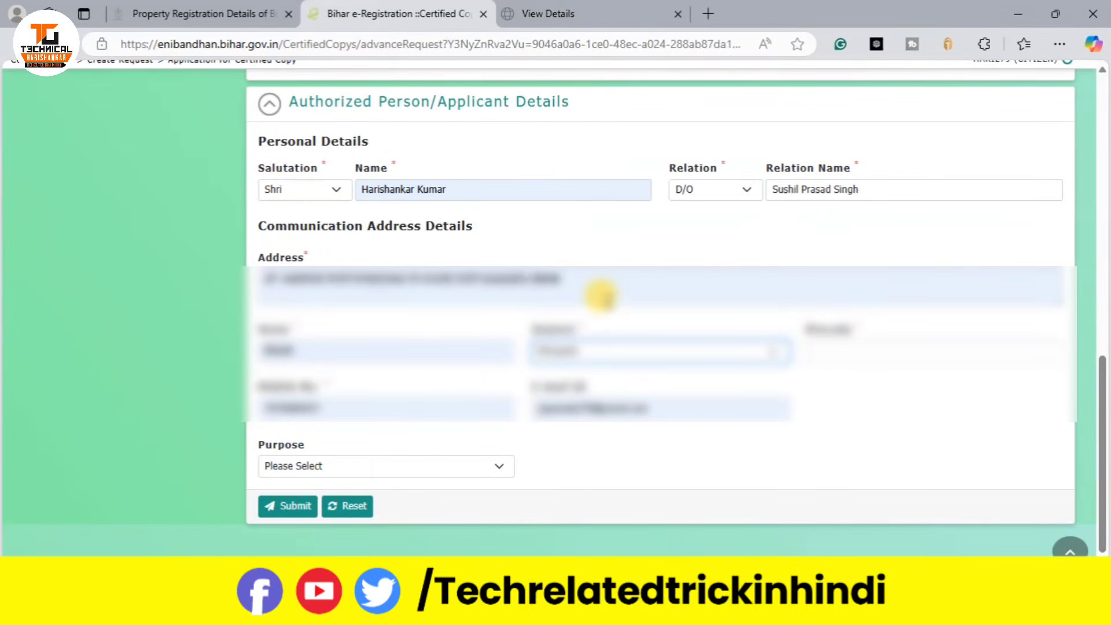
left_click_drag(956, 433, 881, 347)
left_click(881, 347)
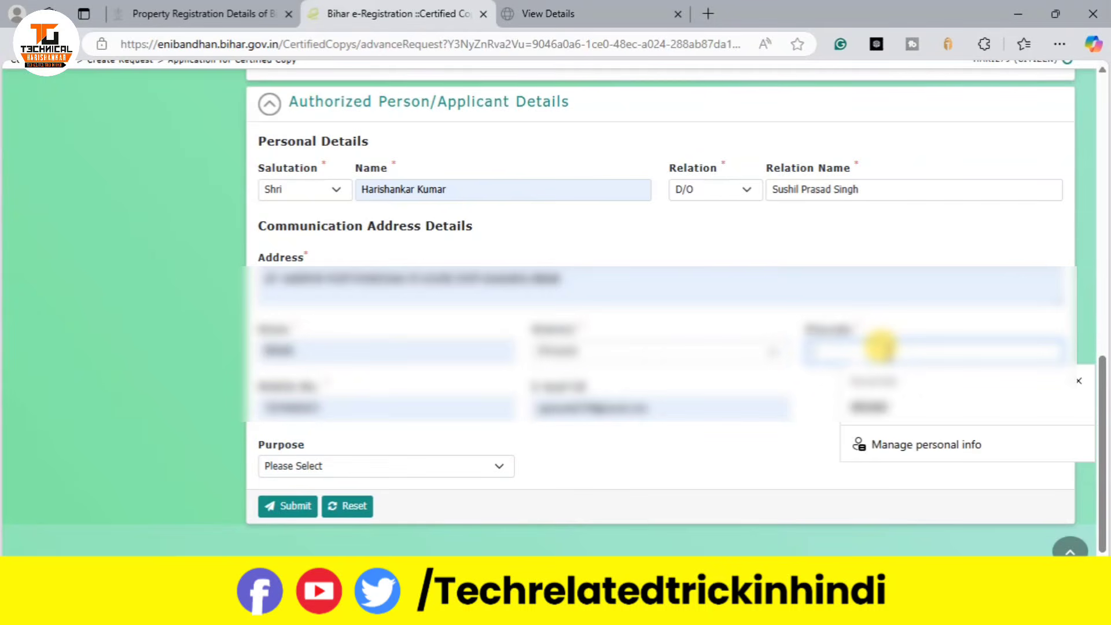
left_click(877, 422)
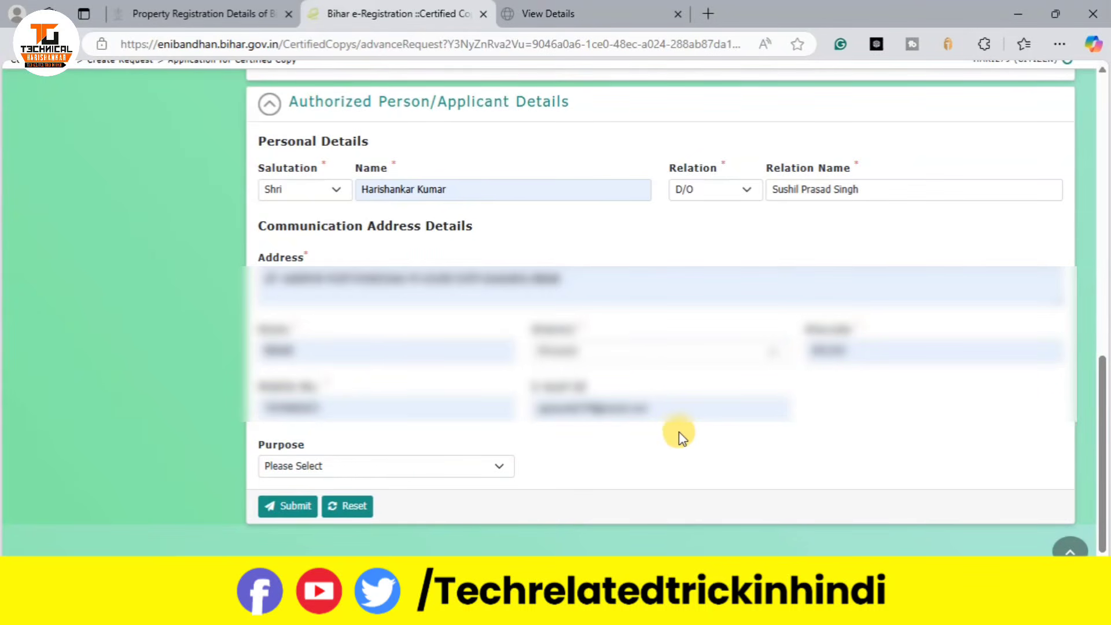
left_click(342, 470)
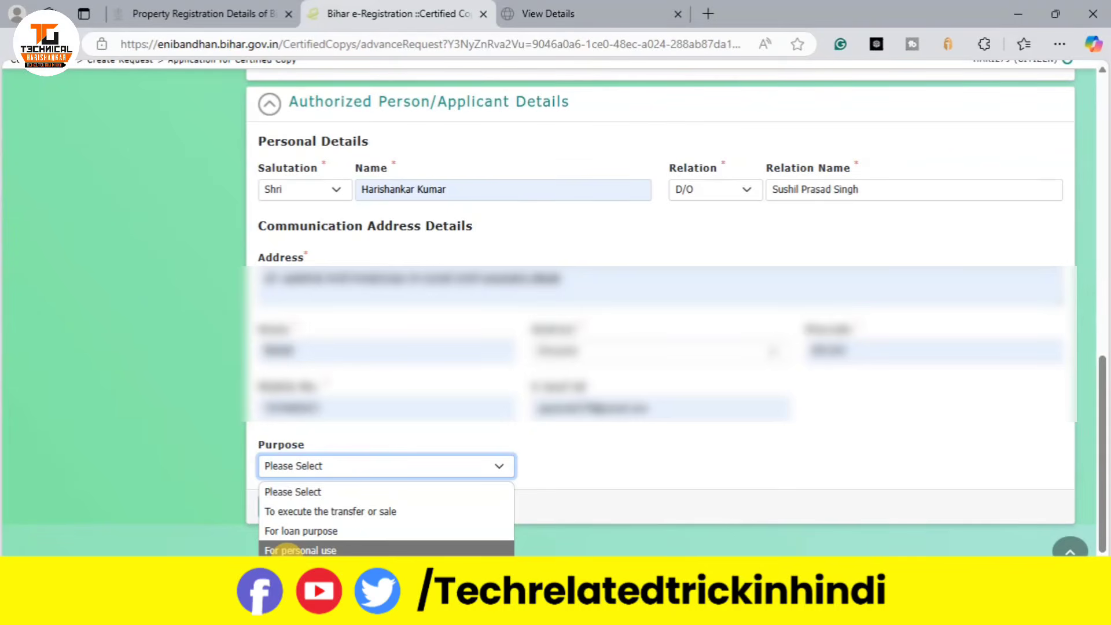
Step: Set purpose to 'For personal use', then submit and confirm the certified copy application
left_click(288, 550)
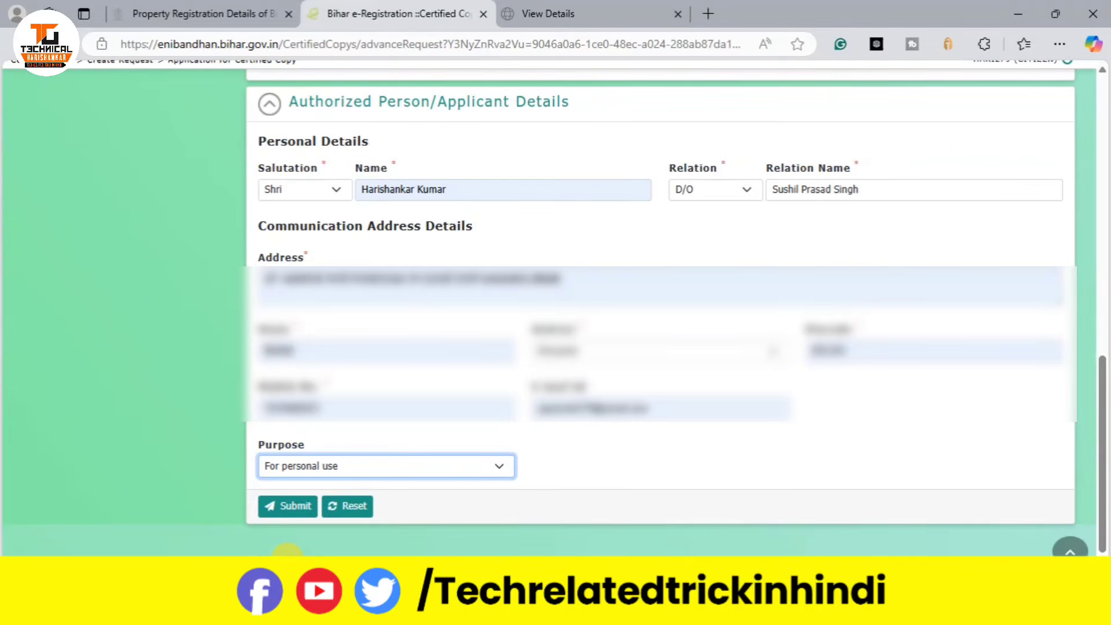
left_click(290, 507)
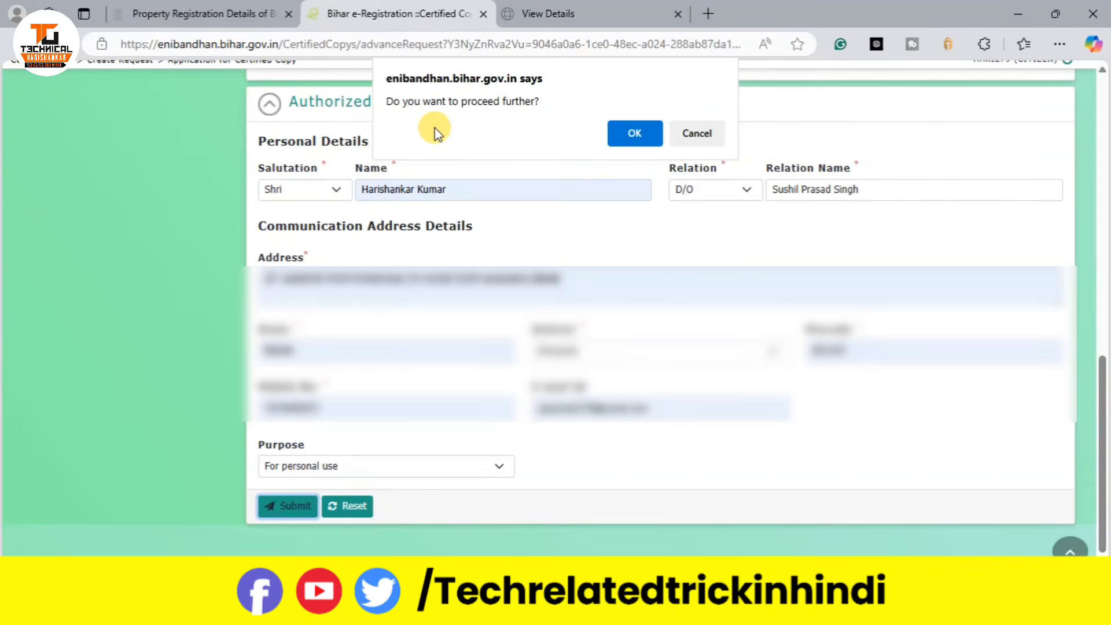
left_click(628, 135)
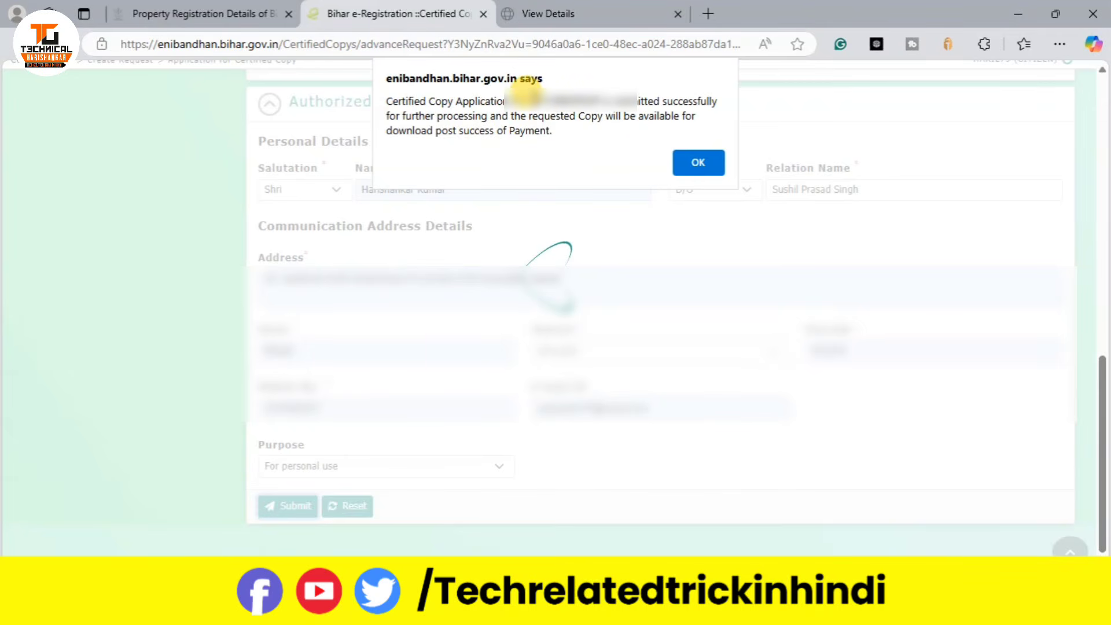
left_click_drag(528, 99, 593, 91)
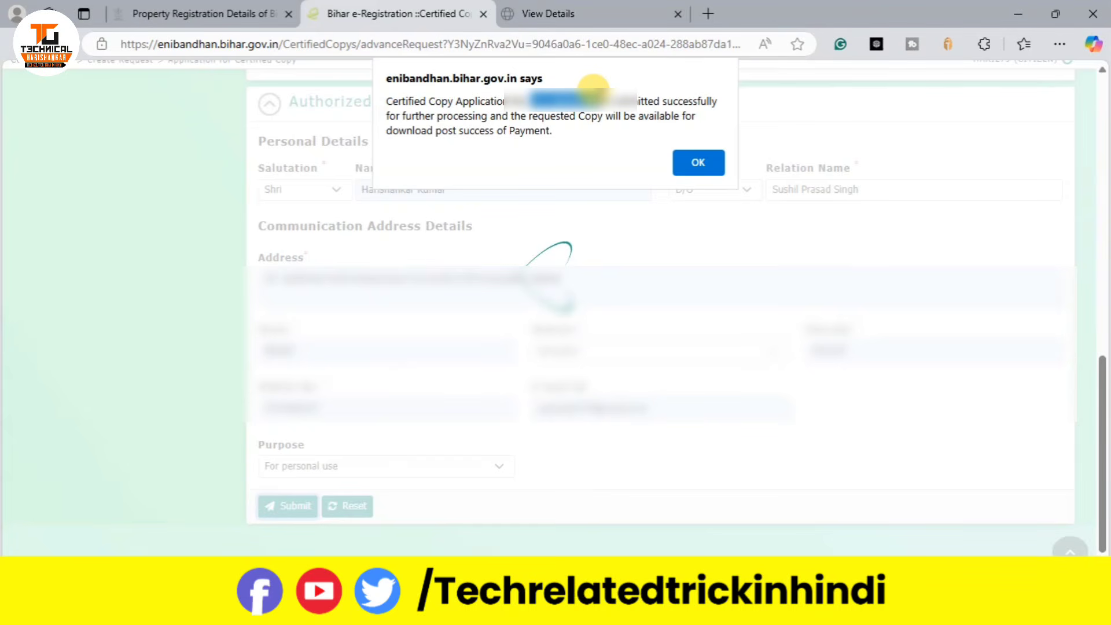
Step: Acknowledge the success alert, choose e-Challan instead of e-Stamp, and proceed to Online Payment
left_click(707, 161)
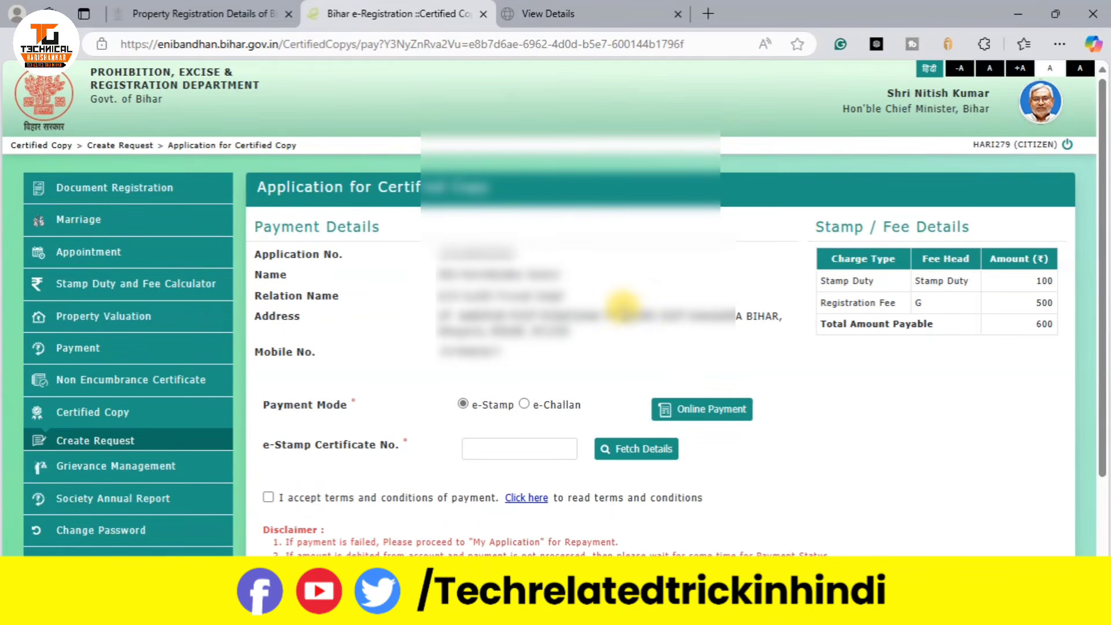
scroll(553, 342, "down", 2)
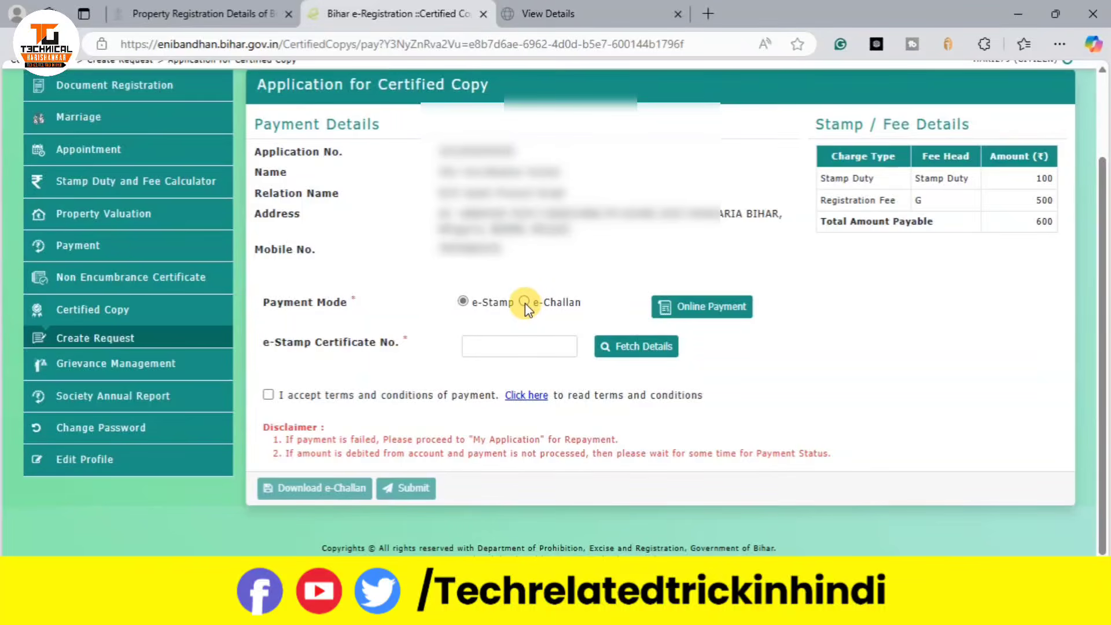
left_click(526, 302)
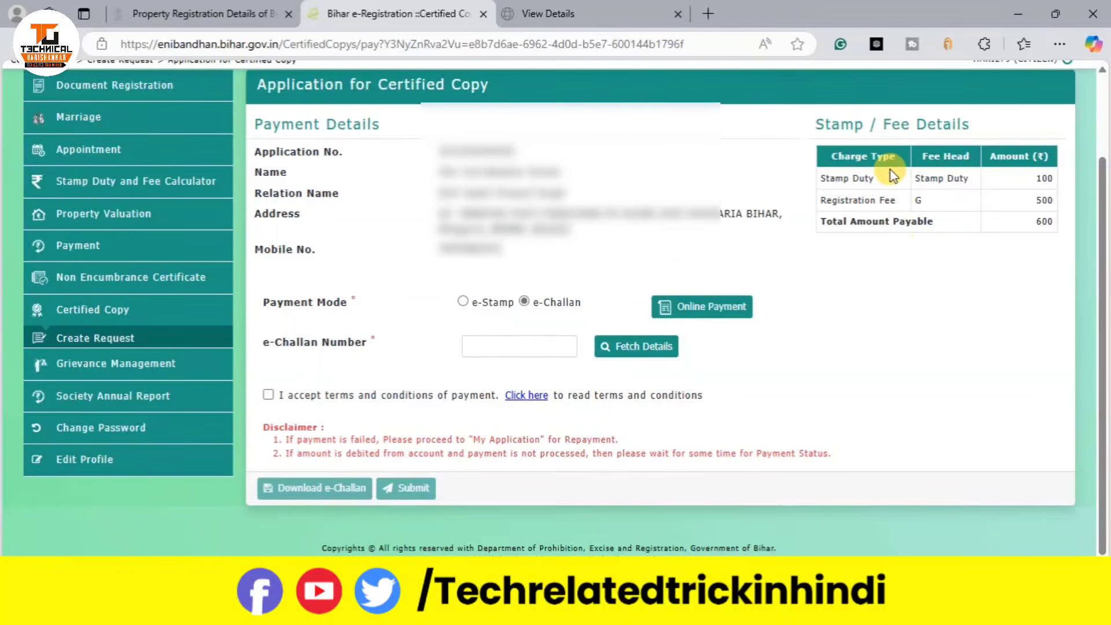
left_click_drag(830, 180, 909, 178)
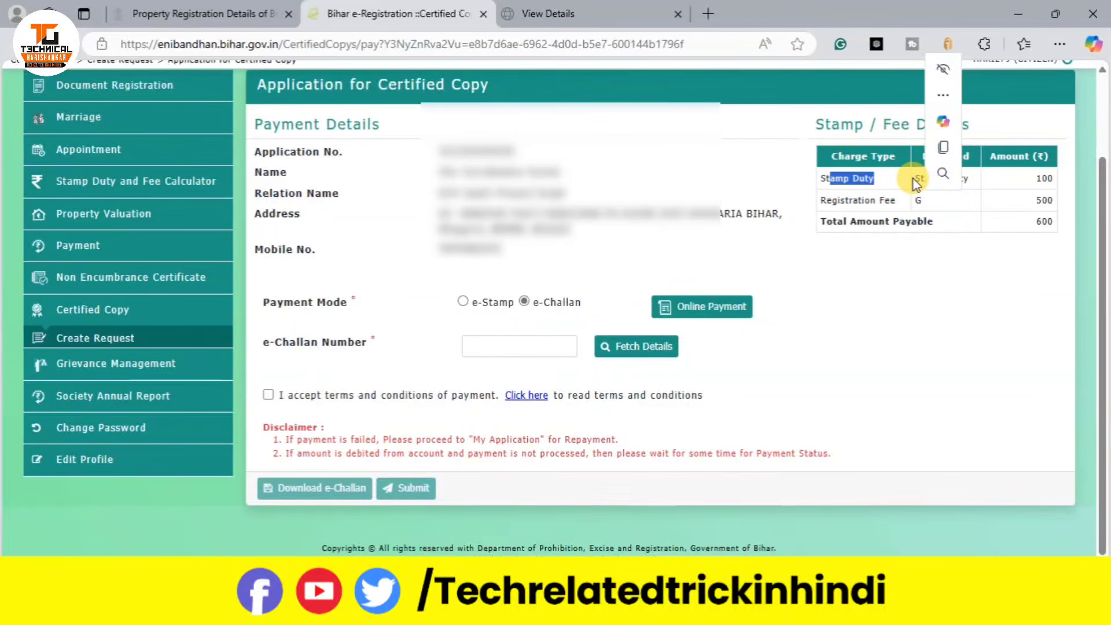
left_click(983, 318)
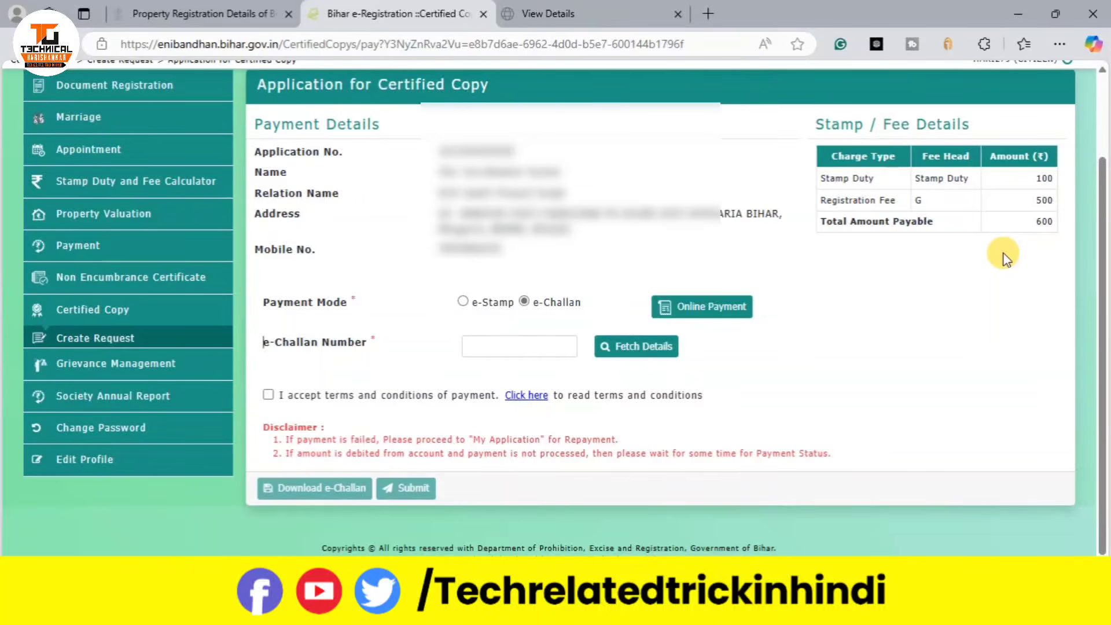
left_click(701, 310)
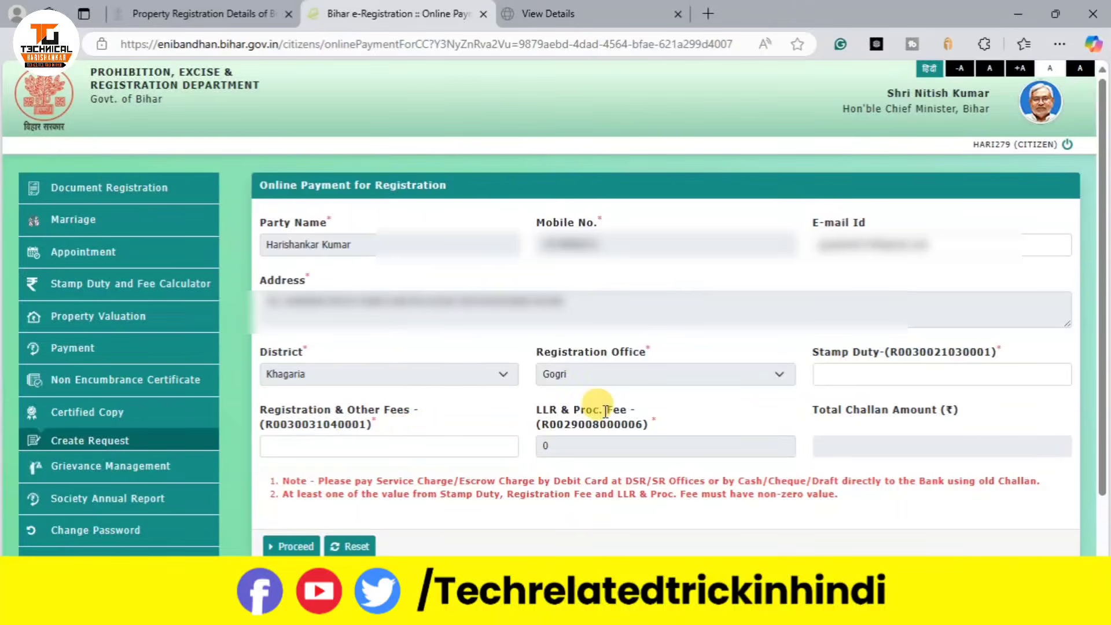
Step: Enter Stamp Duty 100 and Registration Fees 500, totalling 600, and generate the e-Challan
left_click(873, 380)
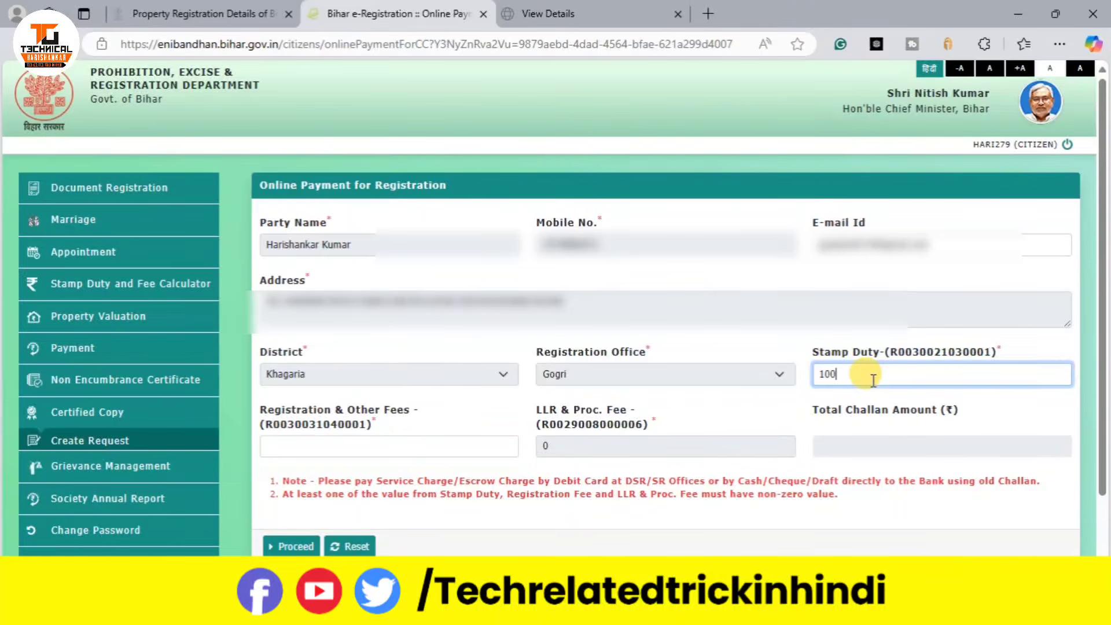
left_click(418, 444)
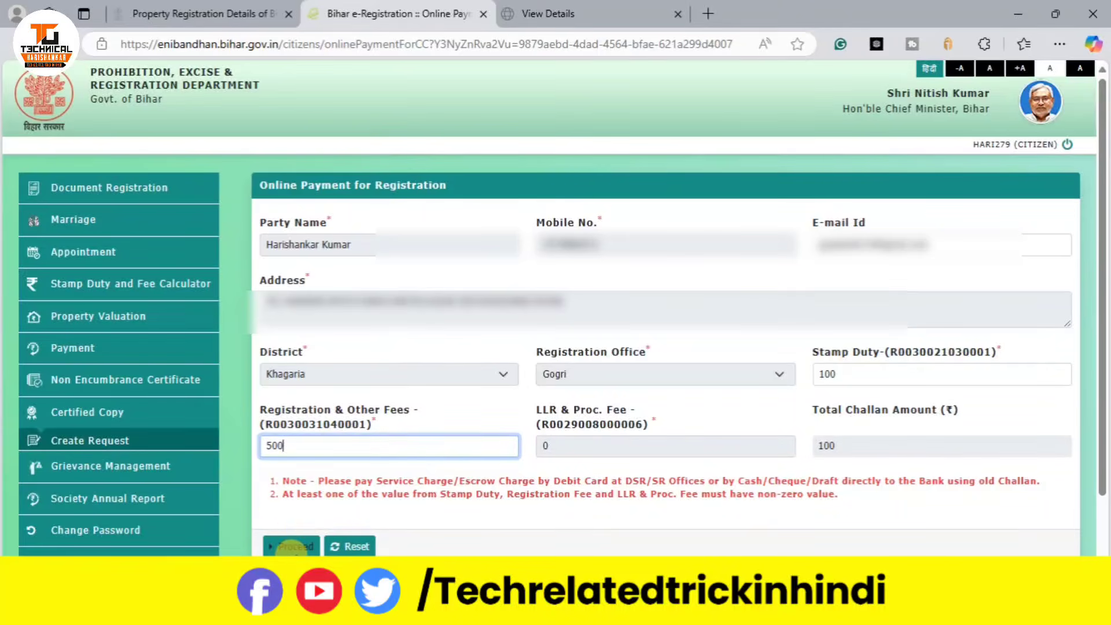
left_click(293, 548)
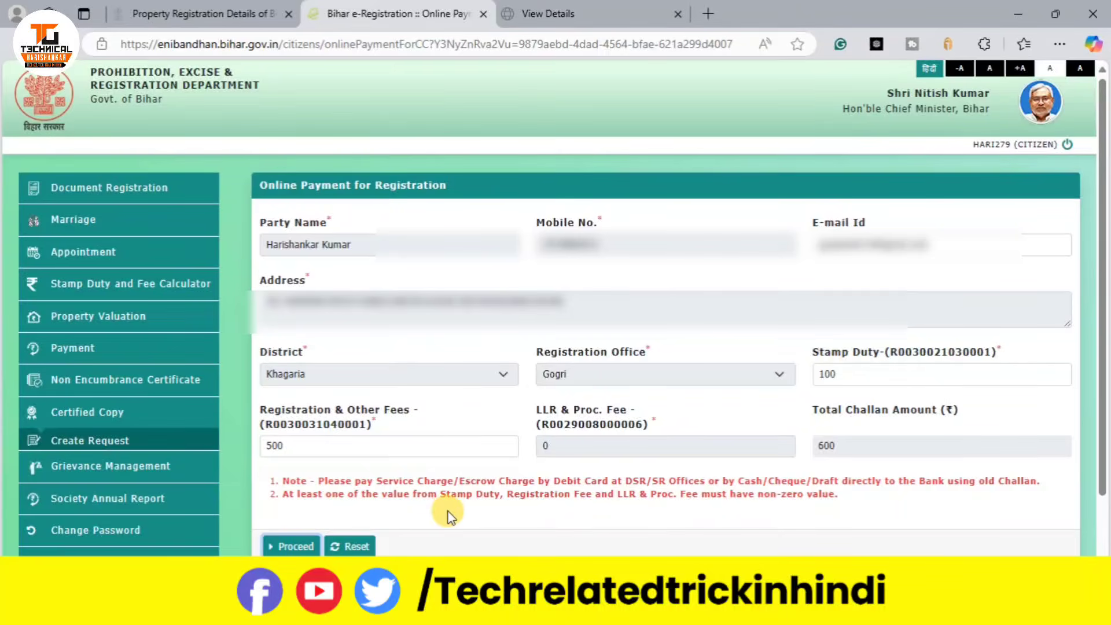
left_click(297, 541)
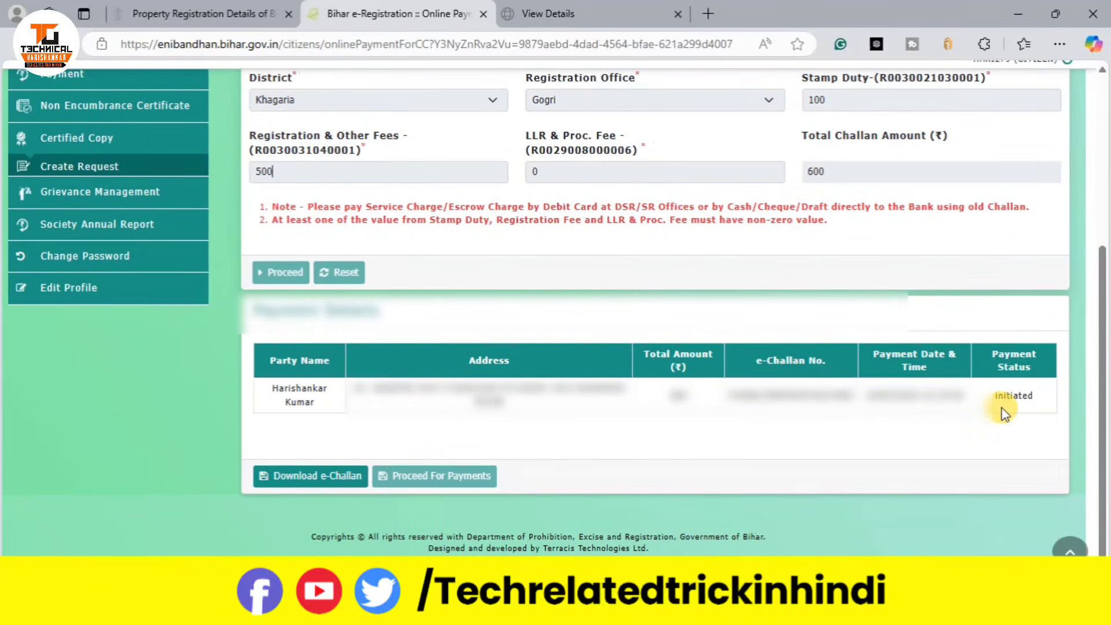
Step: Download the initiated e-Challan as E-Challan Pdf.pdf
left_click_drag(1005, 399, 1067, 394)
left_click(318, 480)
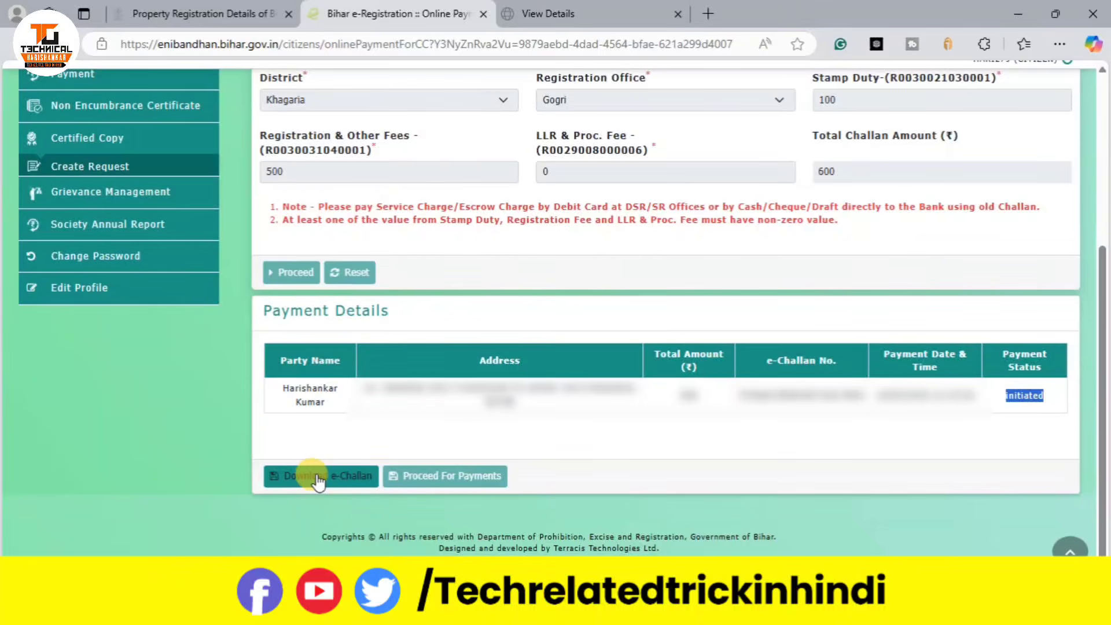
left_click(318, 481)
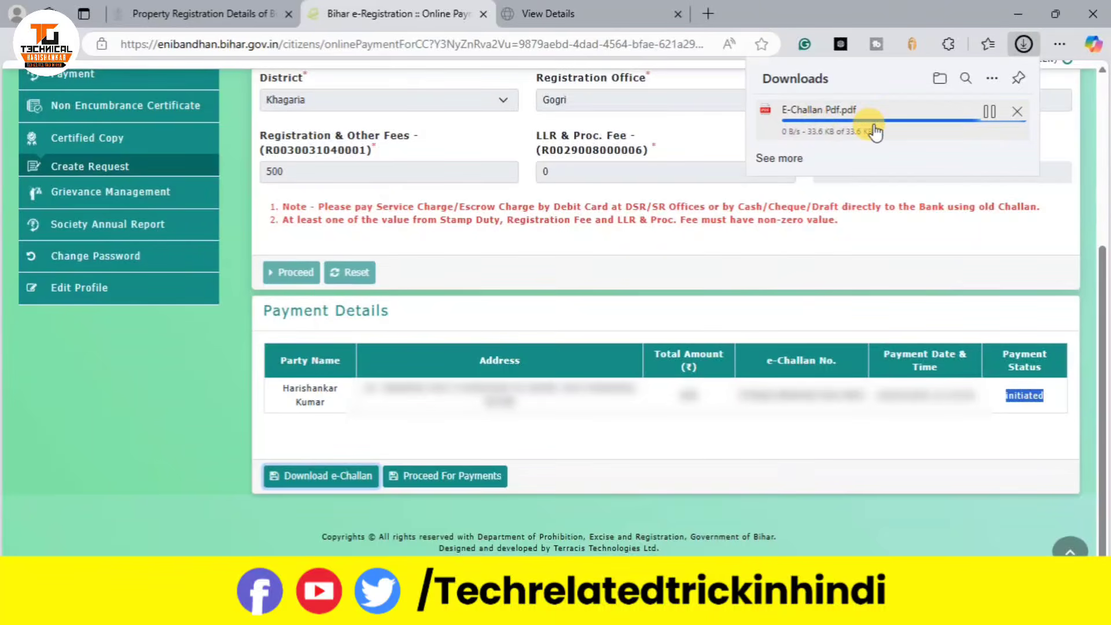
Step: Review E-Challan Pdf.pdf in the viewer, then return to the portal and proceed for payment
left_click(801, 128)
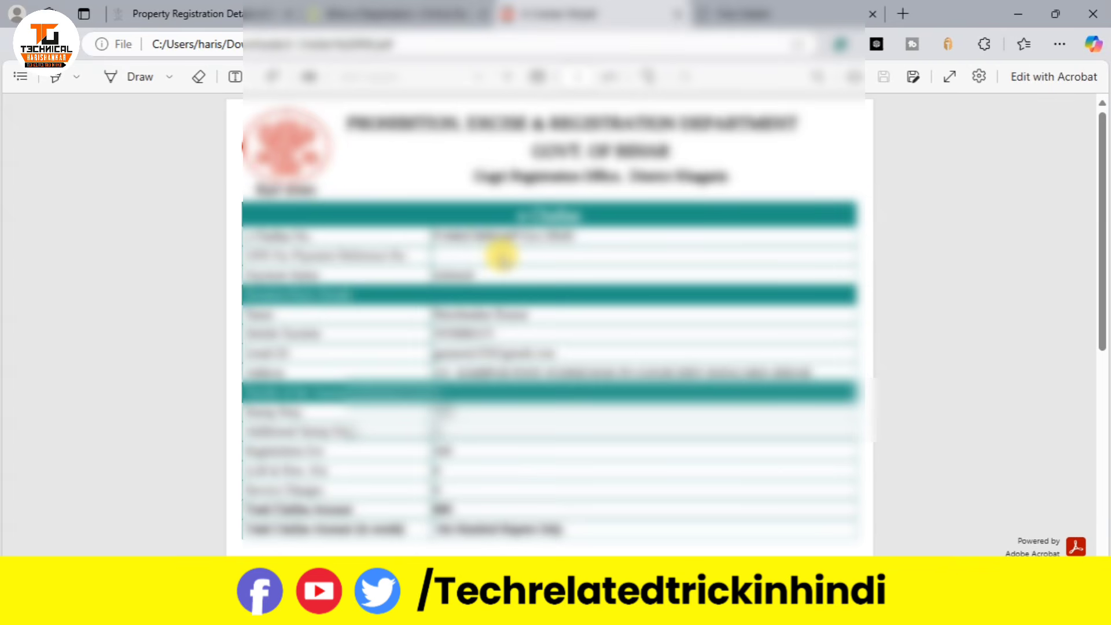
scroll(502, 257, "down", 5)
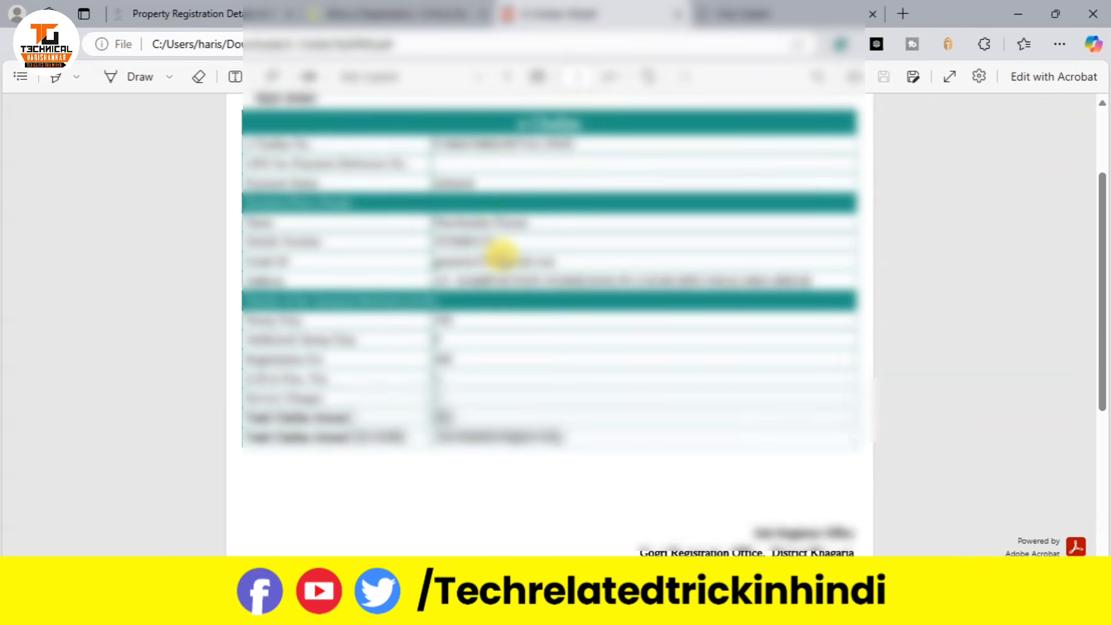
scroll(501, 257, "up", 2)
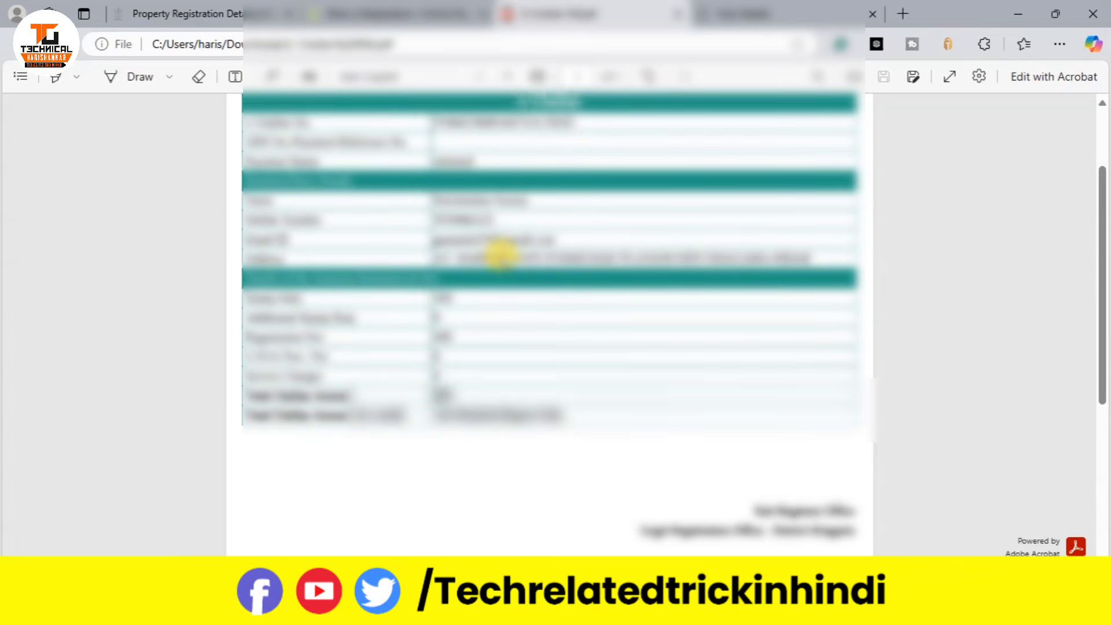
left_click(405, 12)
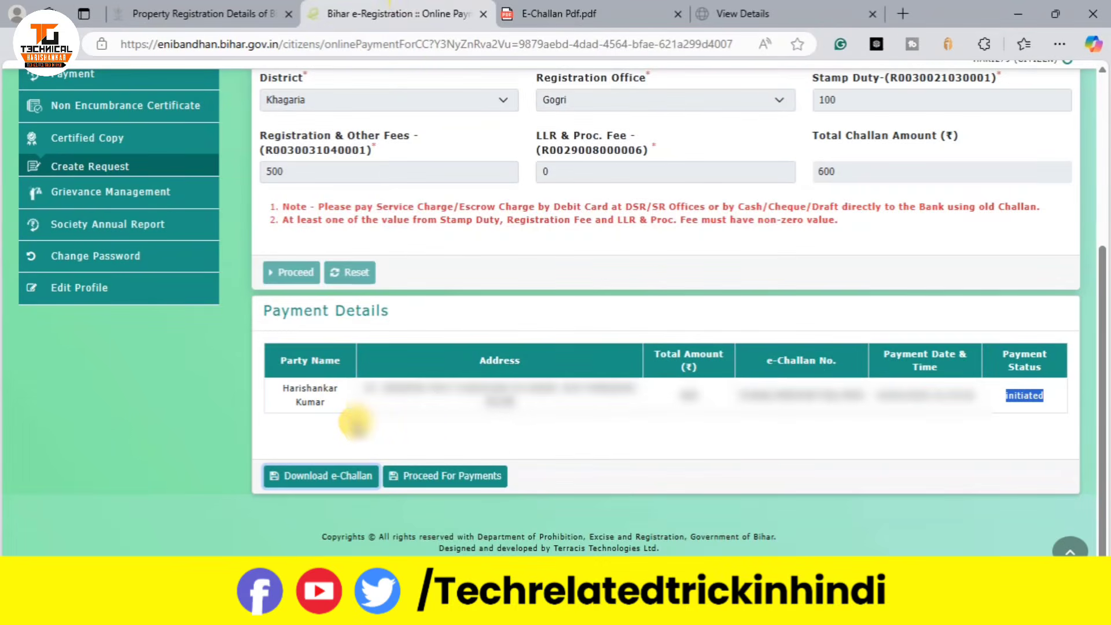
left_click(469, 474)
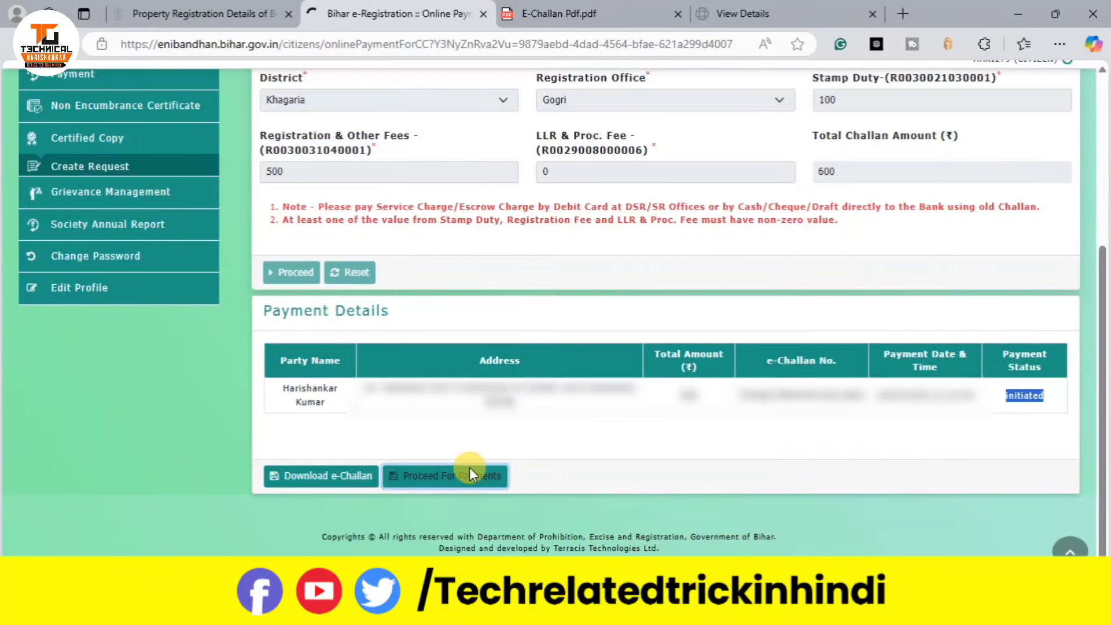